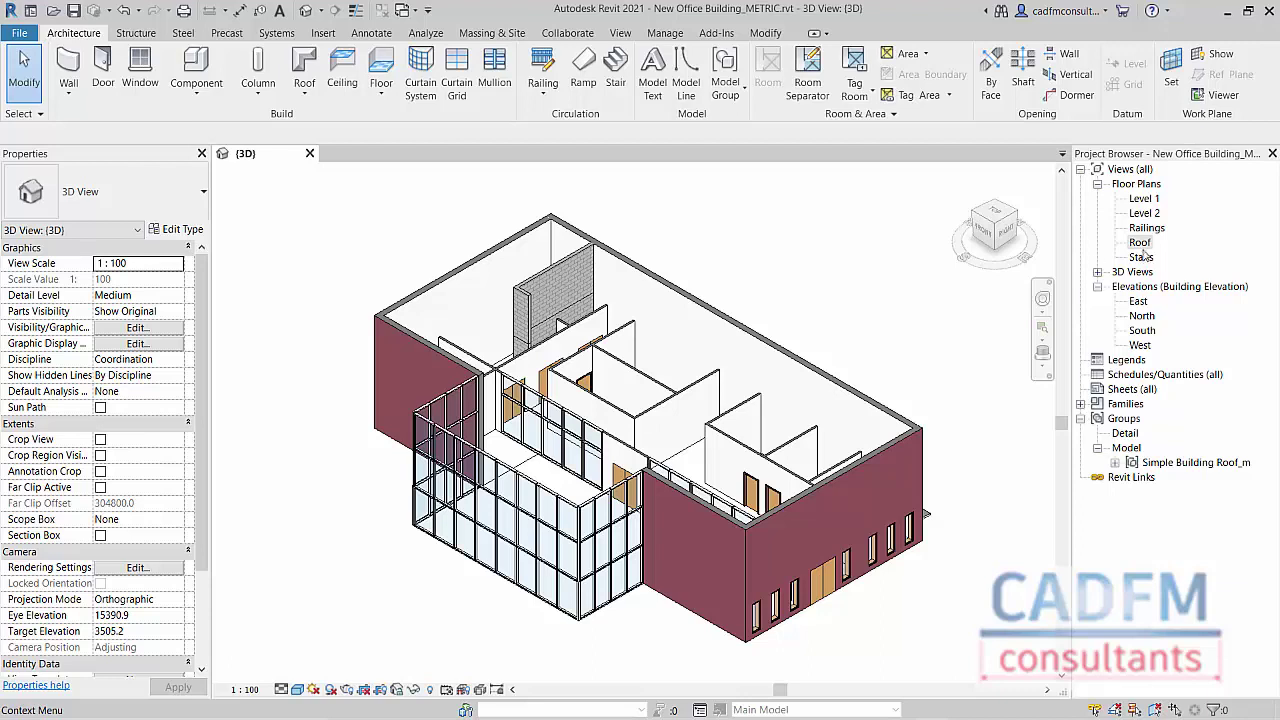
- On the Roof plan, start a Roof by Footprint sketch using Warm Roof - Timber with 500.0 overhang
{"action": "double_click", "coordinate": [1140, 243]}
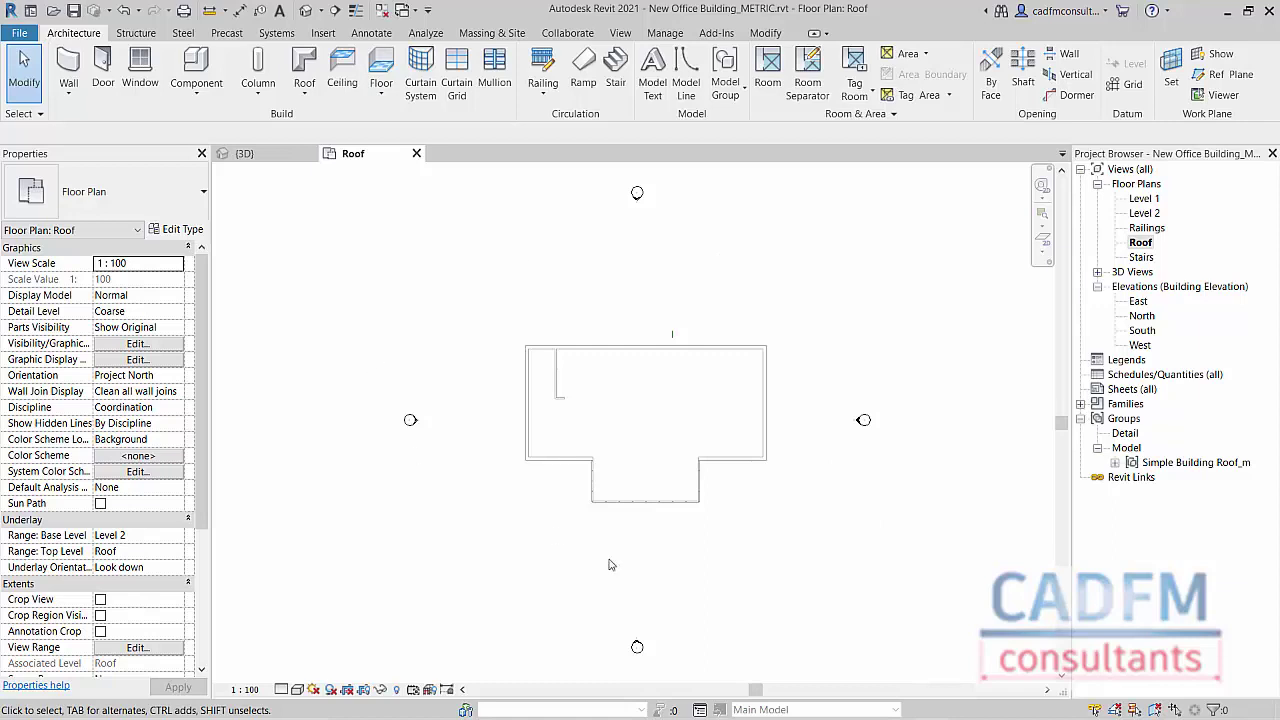
{"action": "scroll", "coordinate": [657, 417], "scroll_direction": "up", "scroll_amount": 4}
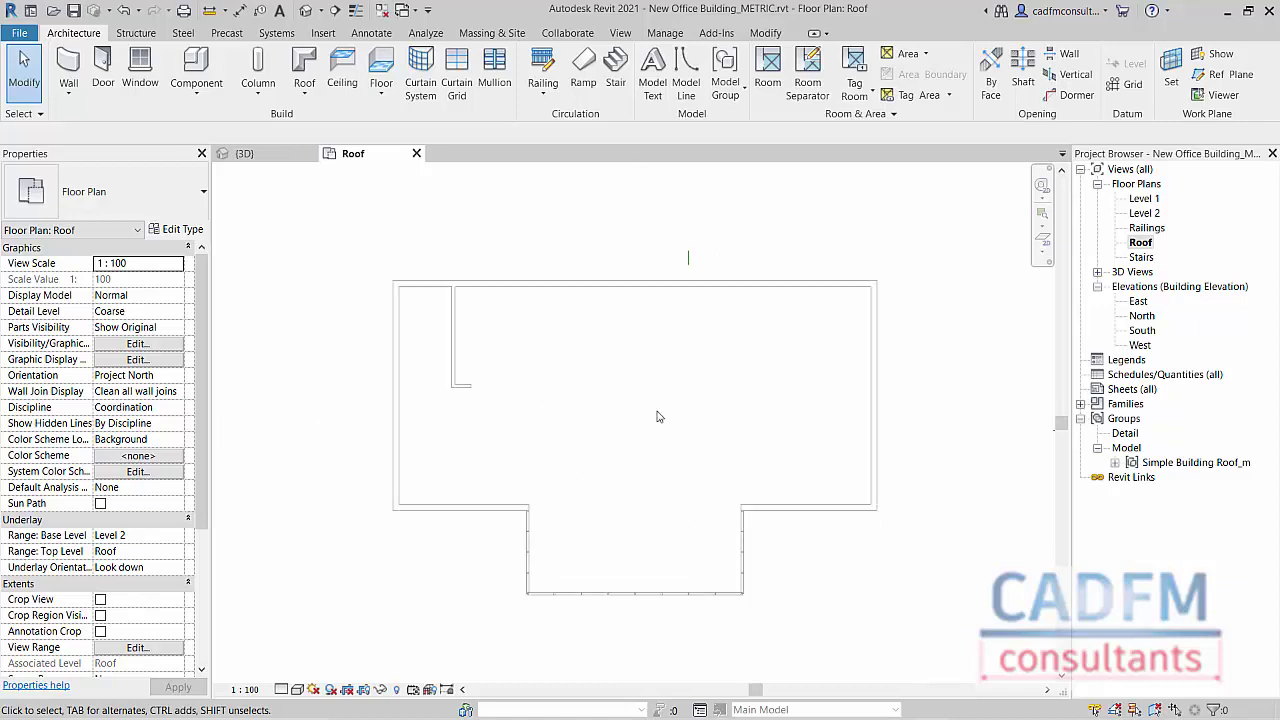
{"action": "middle_click_drag", "start_coordinate": [643, 426], "coordinate": [636, 393]}
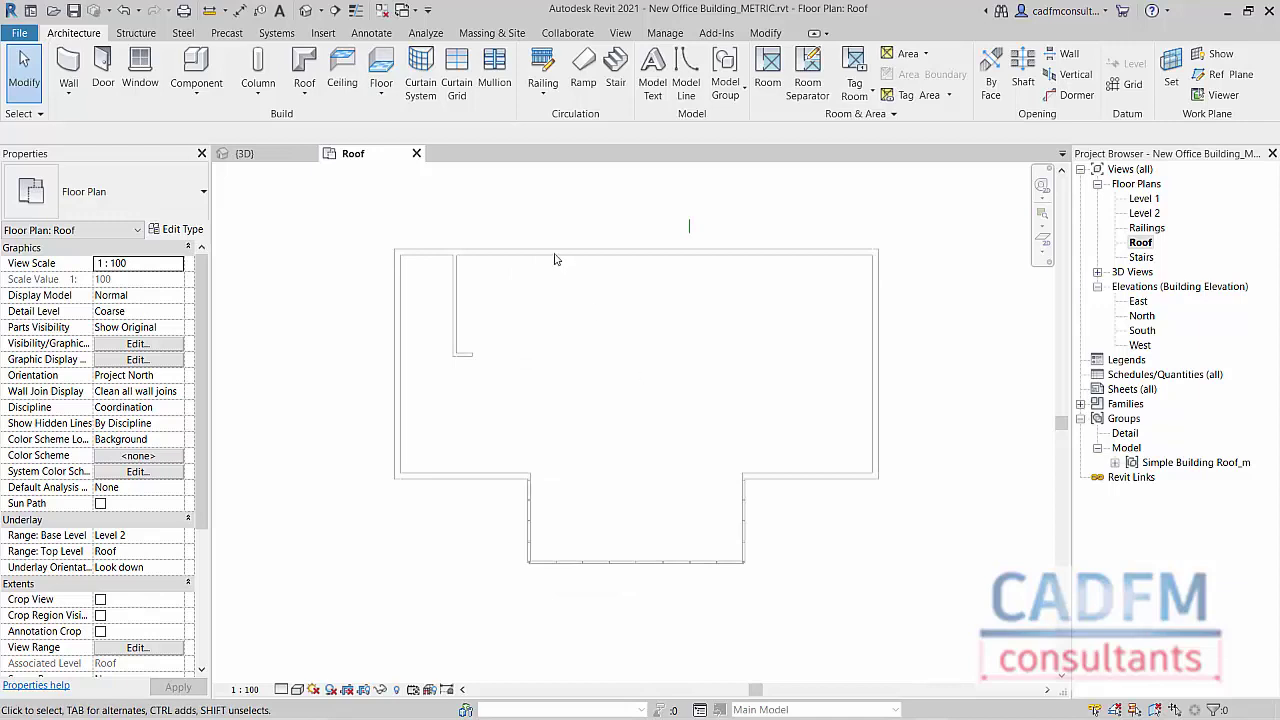
{"action": "left_click", "coordinate": [302, 96]}
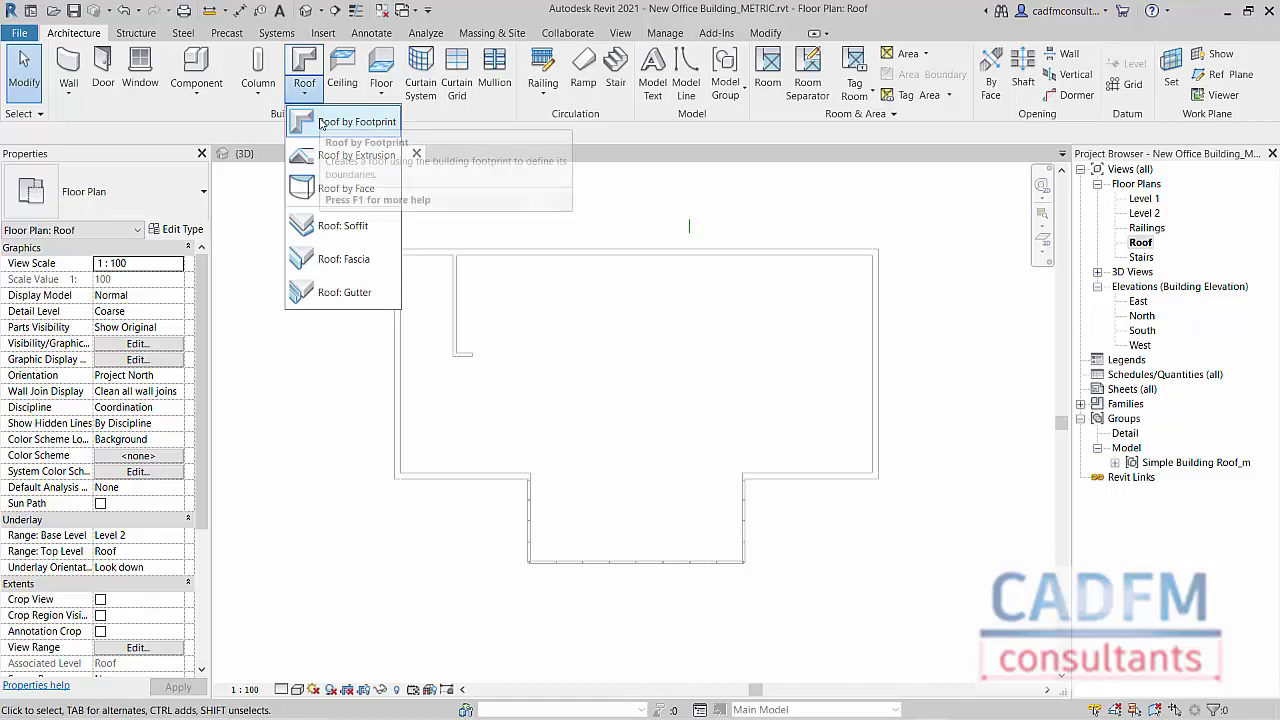
{"action": "left_click", "coordinate": [322, 124]}
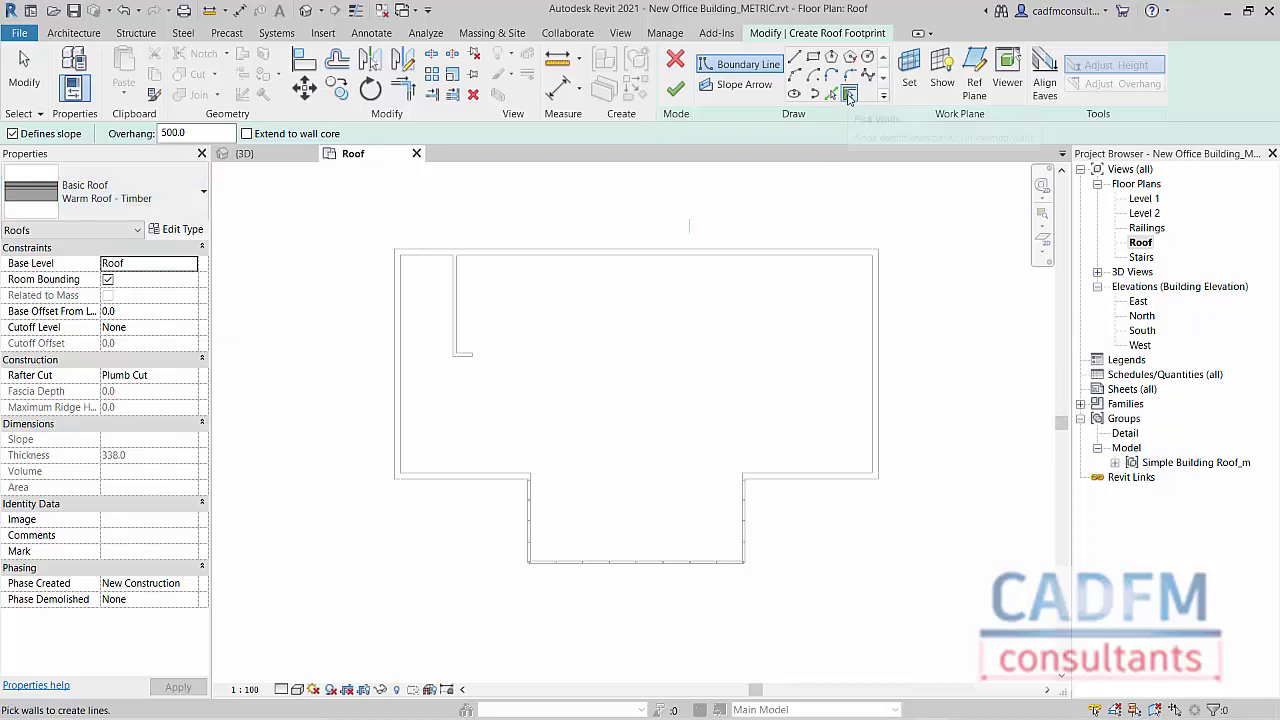
- Pick the top, left, right, lower-left and lower-right exterior walls as 30.00° sloped roof edges
{"action": "left_click", "coordinate": [849, 94]}
{"action": "left_click", "coordinate": [577, 252]}
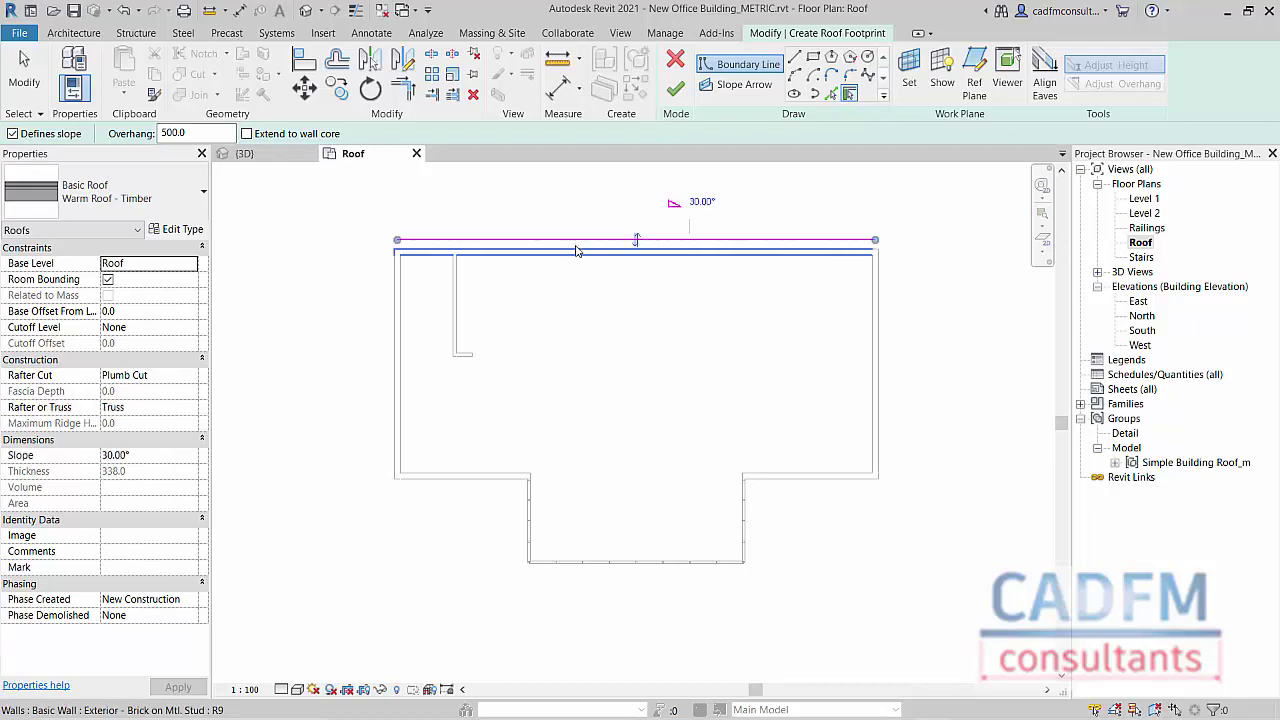
{"action": "left_click", "coordinate": [396, 285]}
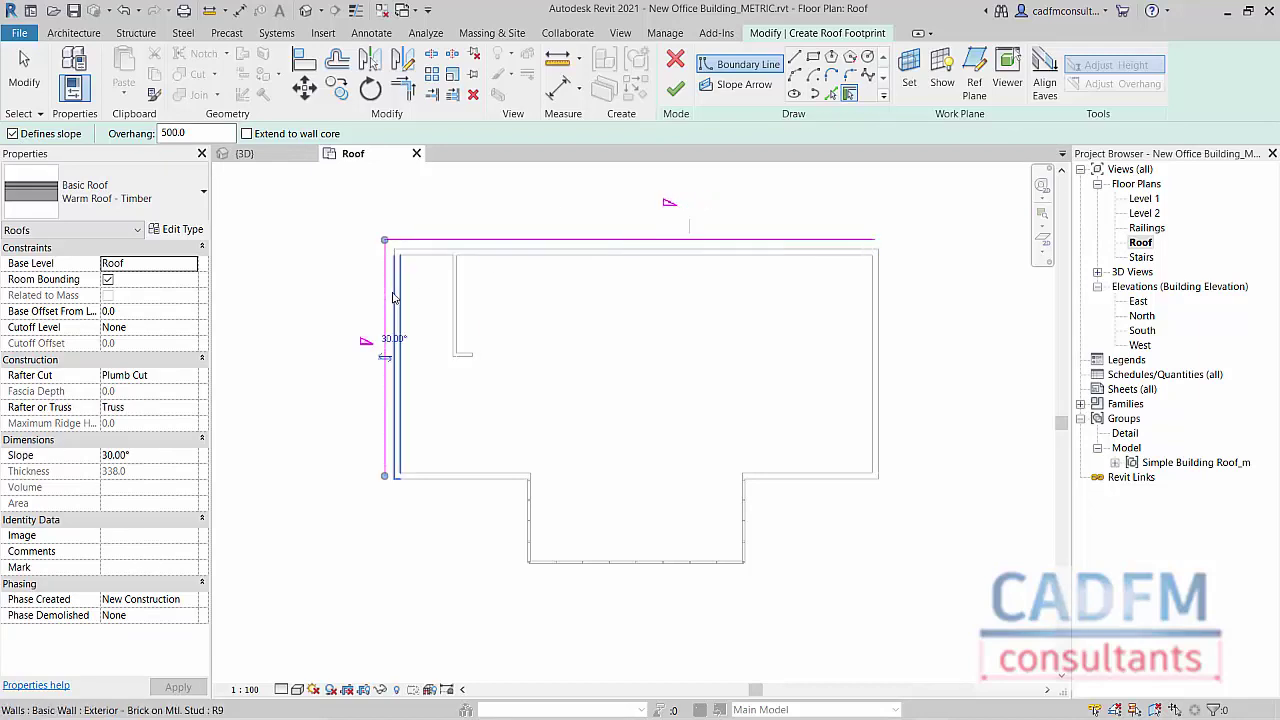
{"action": "left_click", "coordinate": [875, 302]}
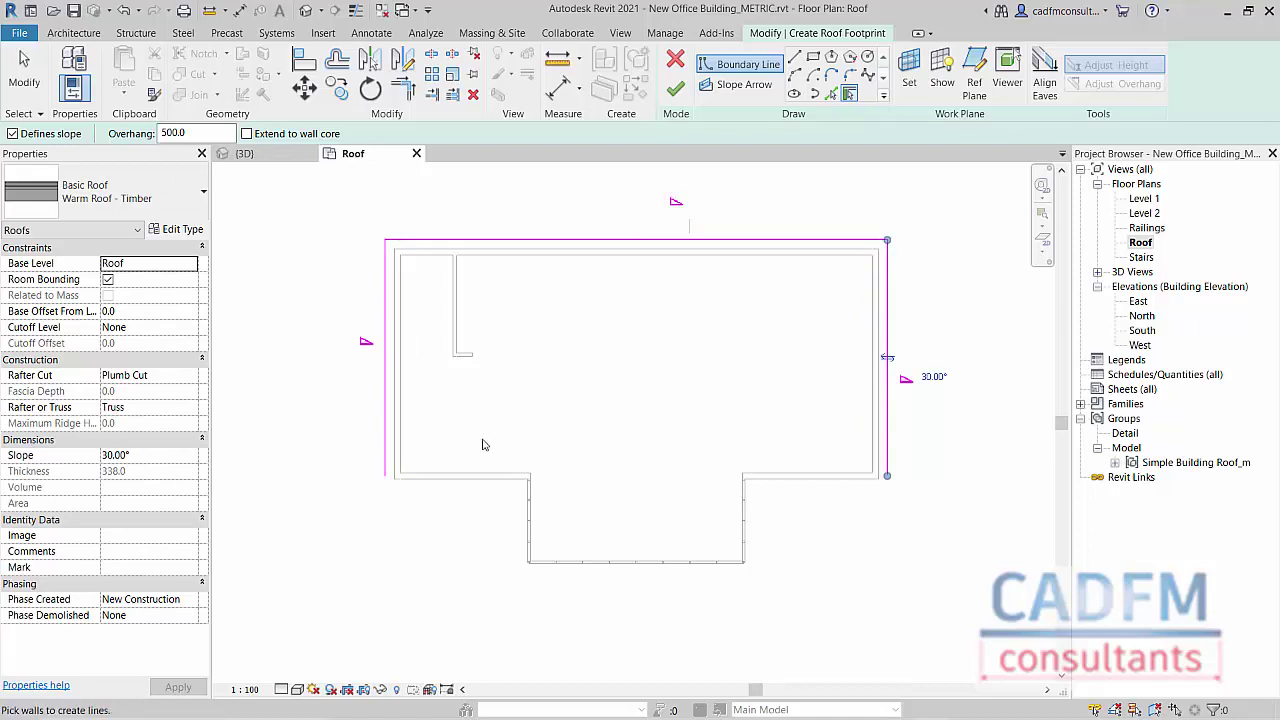
{"action": "left_click", "coordinate": [470, 477]}
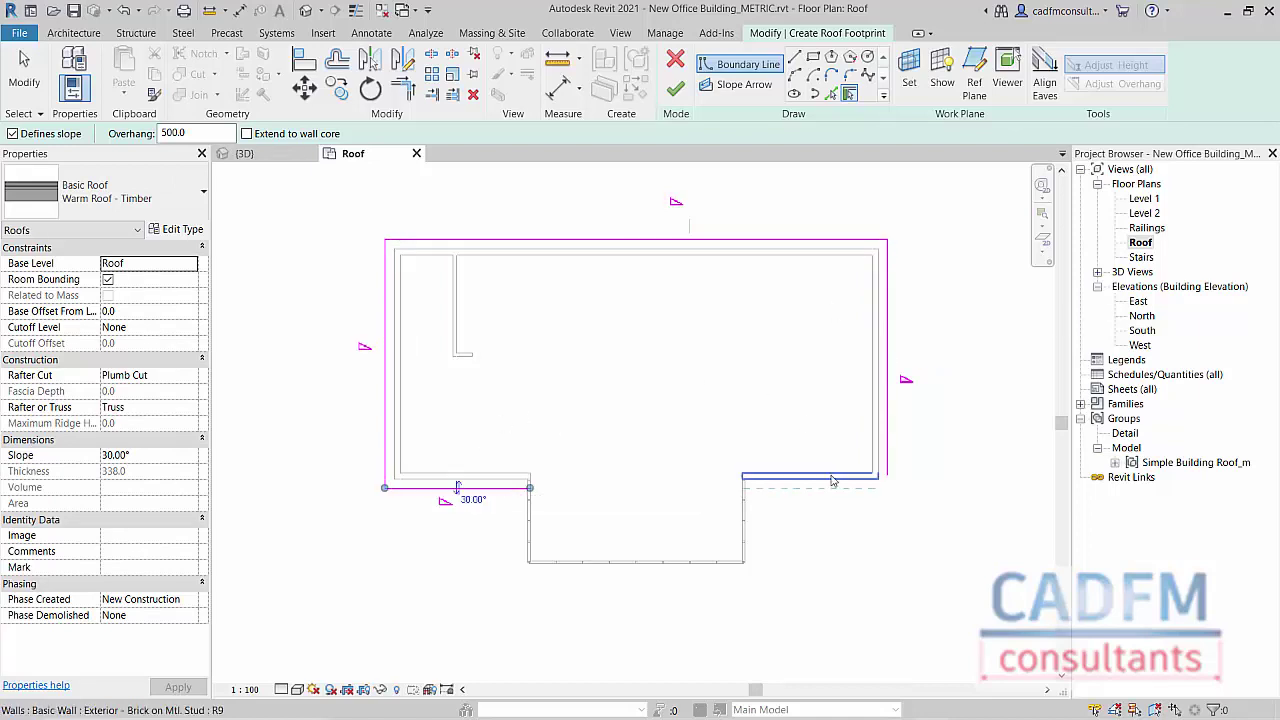
{"action": "left_click", "coordinate": [834, 474]}
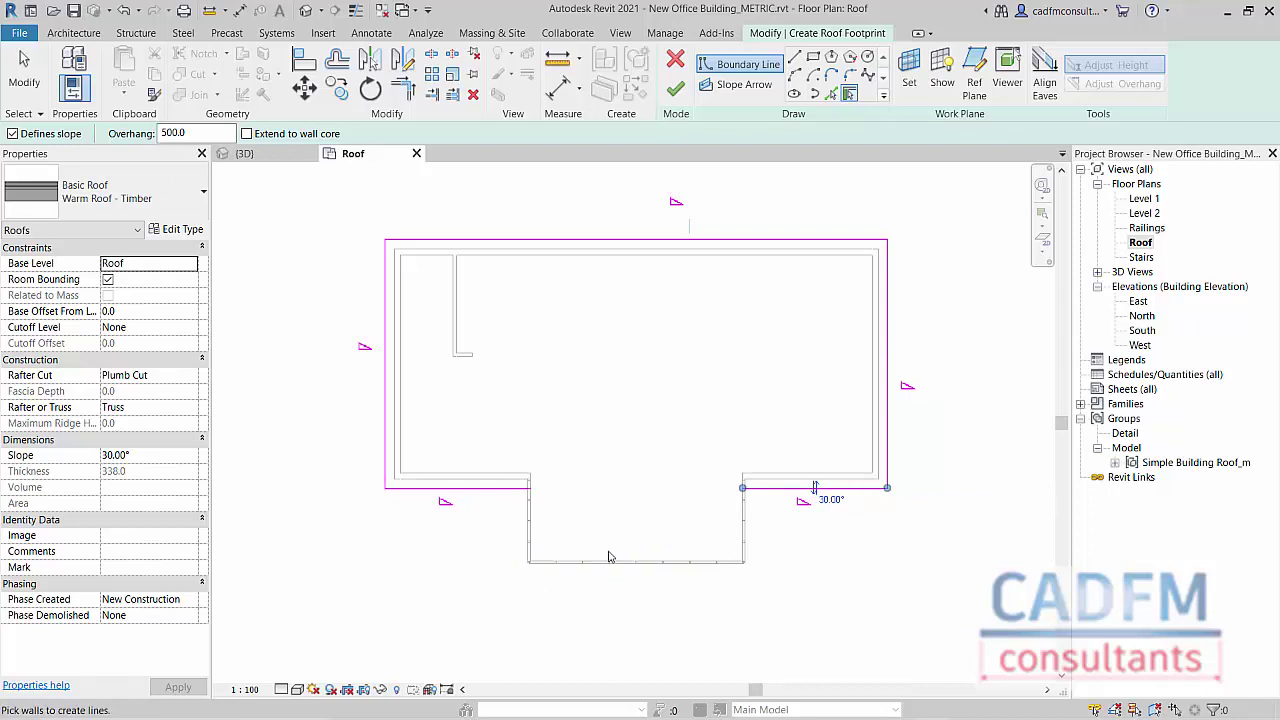
{"action": "scroll", "coordinate": [612, 557], "scroll_direction": "up", "scroll_amount": 5}
- Add sloped roof edges along the glazed wing's bottom, right and left walls
{"action": "middle_click_drag", "start_coordinate": [654, 469], "coordinate": [600, 354]}
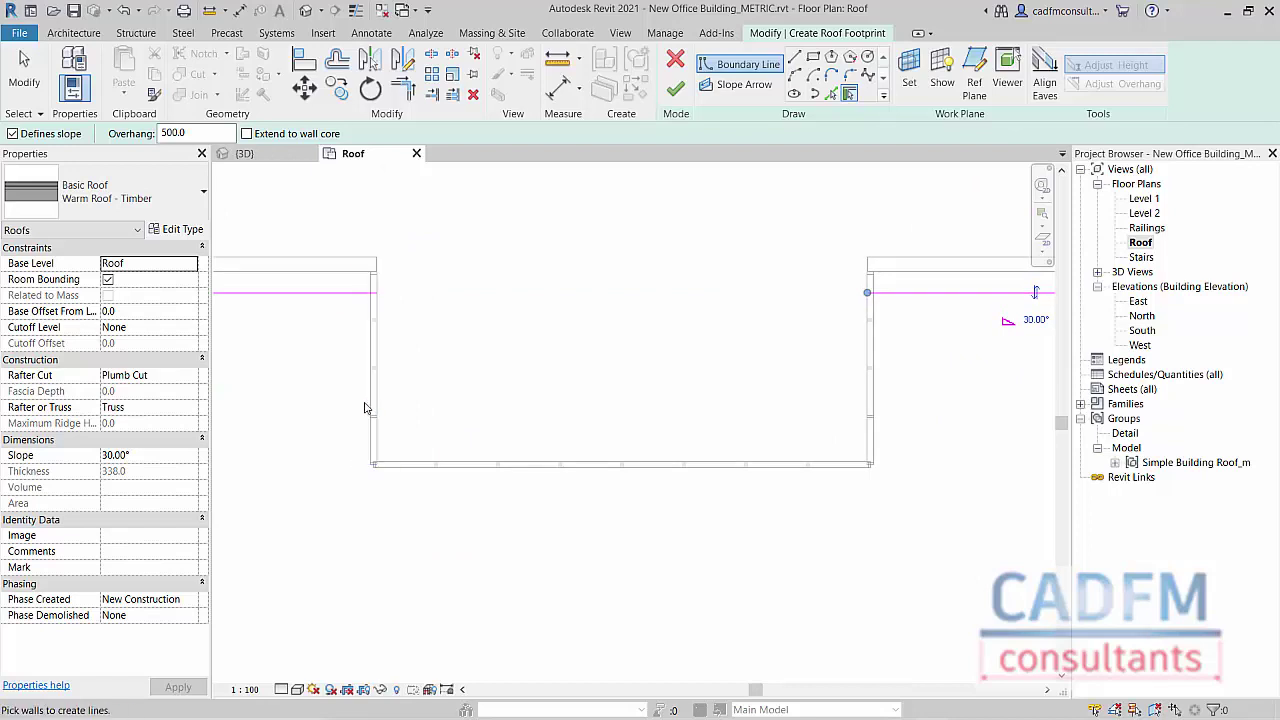
{"action": "left_click", "coordinate": [398, 470]}
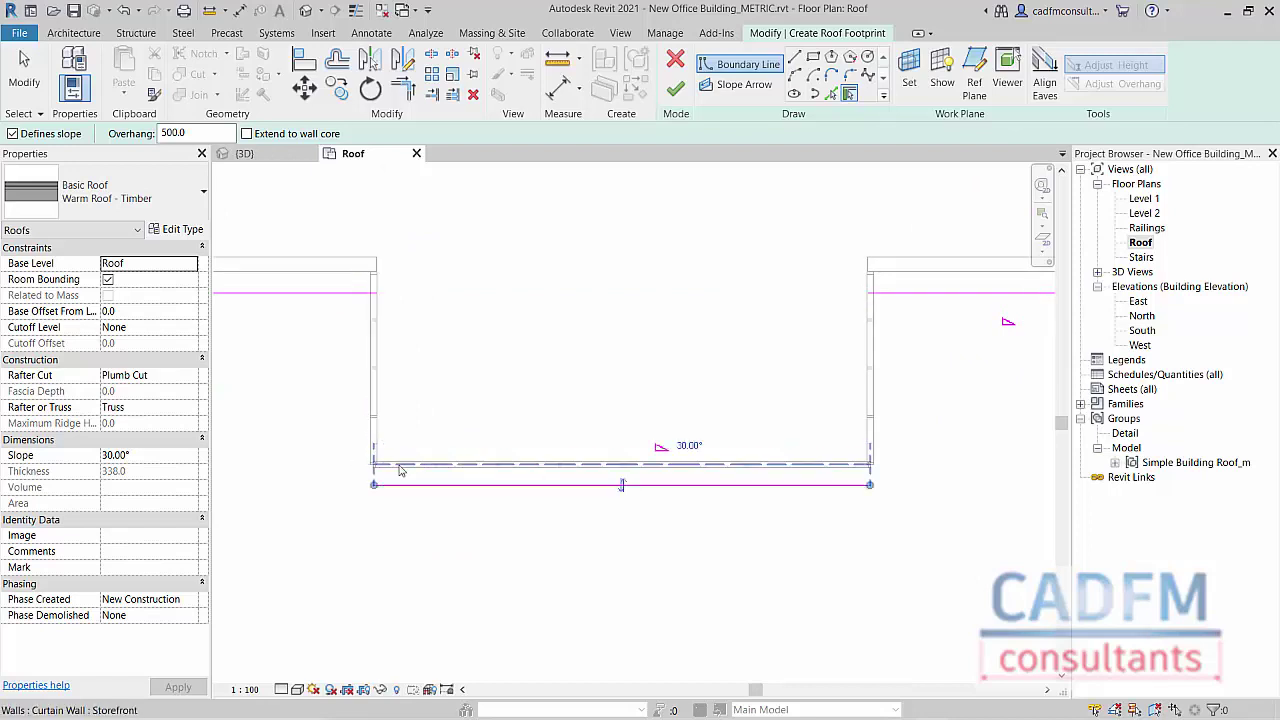
{"action": "left_click", "coordinate": [870, 402]}
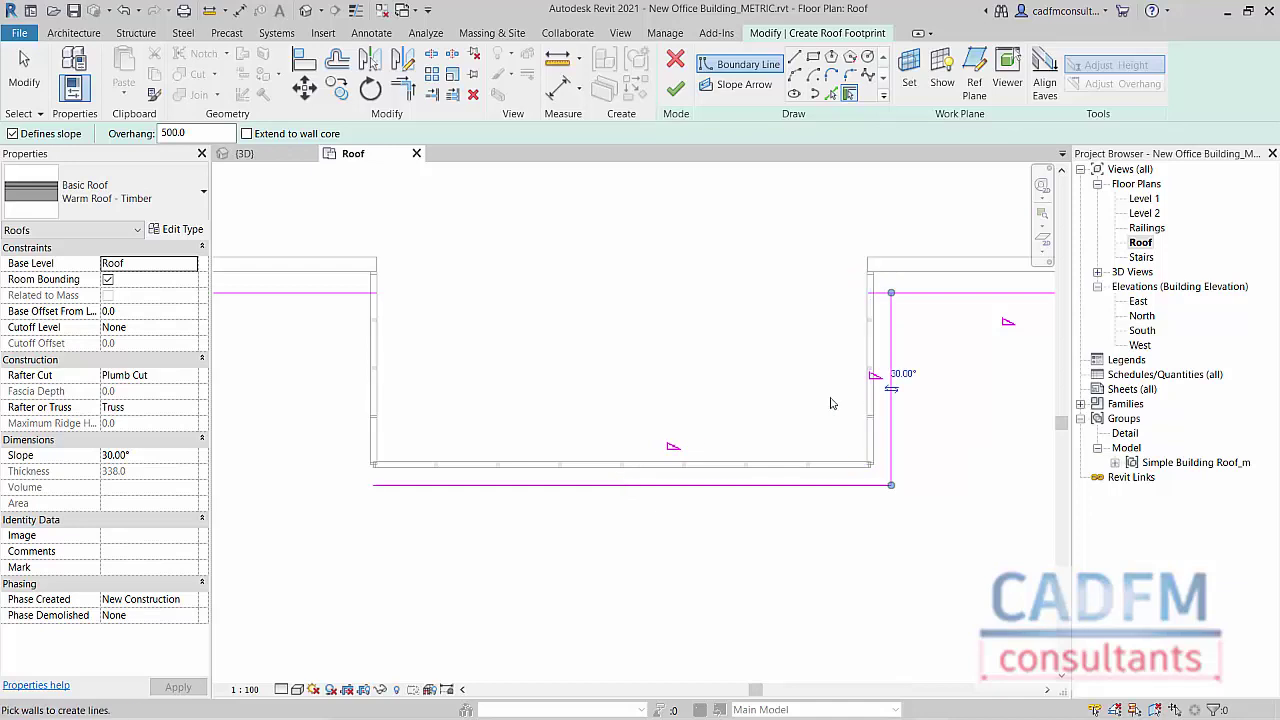
{"action": "left_click", "coordinate": [375, 394]}
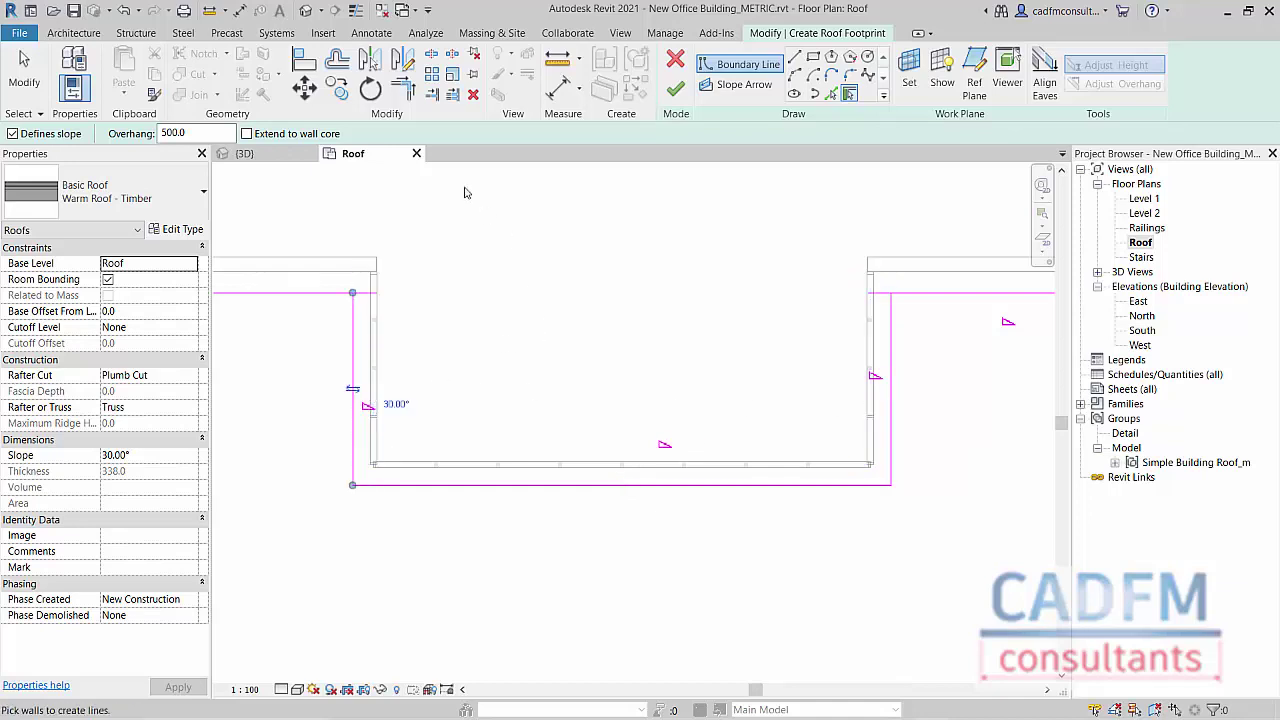
- Trim the left and right wing corners so the boundary forms a closed loop
{"action": "left_click", "coordinate": [398, 91]}
{"action": "left_click", "coordinate": [296, 294]}
{"action": "left_click", "coordinate": [353, 328]}
{"action": "left_click", "coordinate": [891, 350]}
{"action": "left_click", "coordinate": [916, 293]}
{"action": "scroll", "coordinate": [645, 325], "scroll_direction": "down", "scroll_amount": 4}
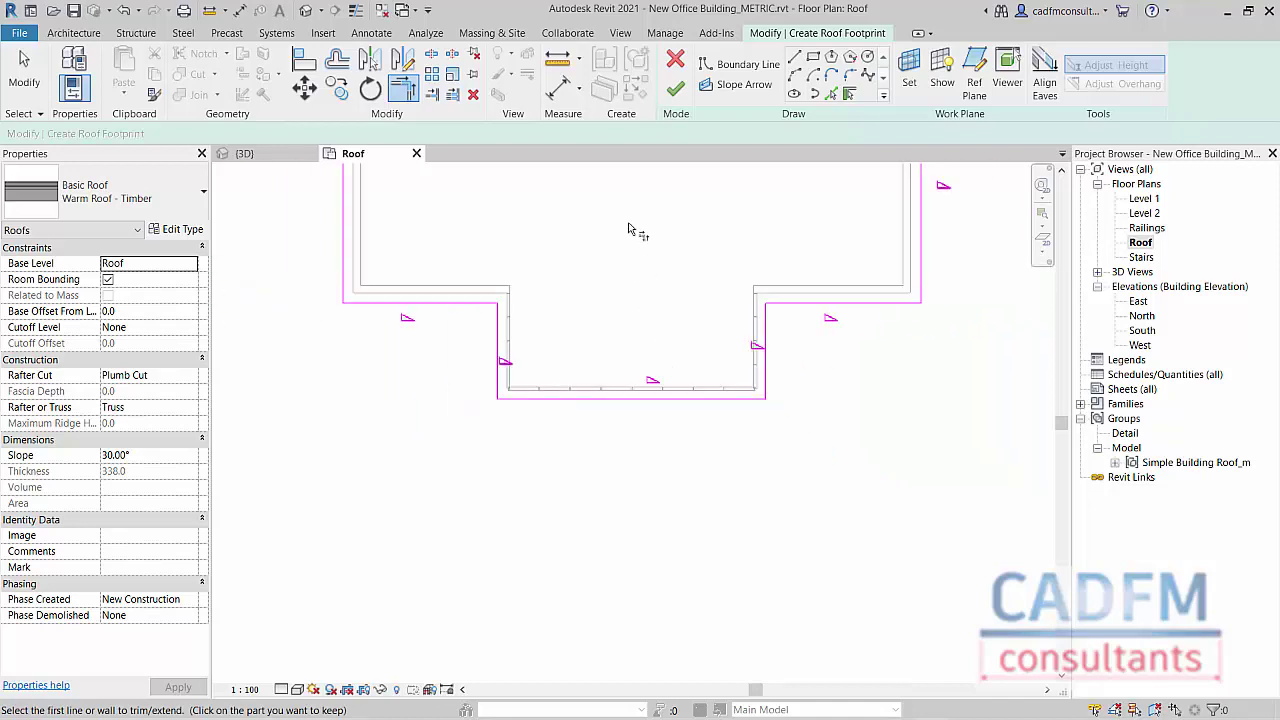
{"action": "middle_click_drag", "start_coordinate": [638, 232], "coordinate": [626, 436]}
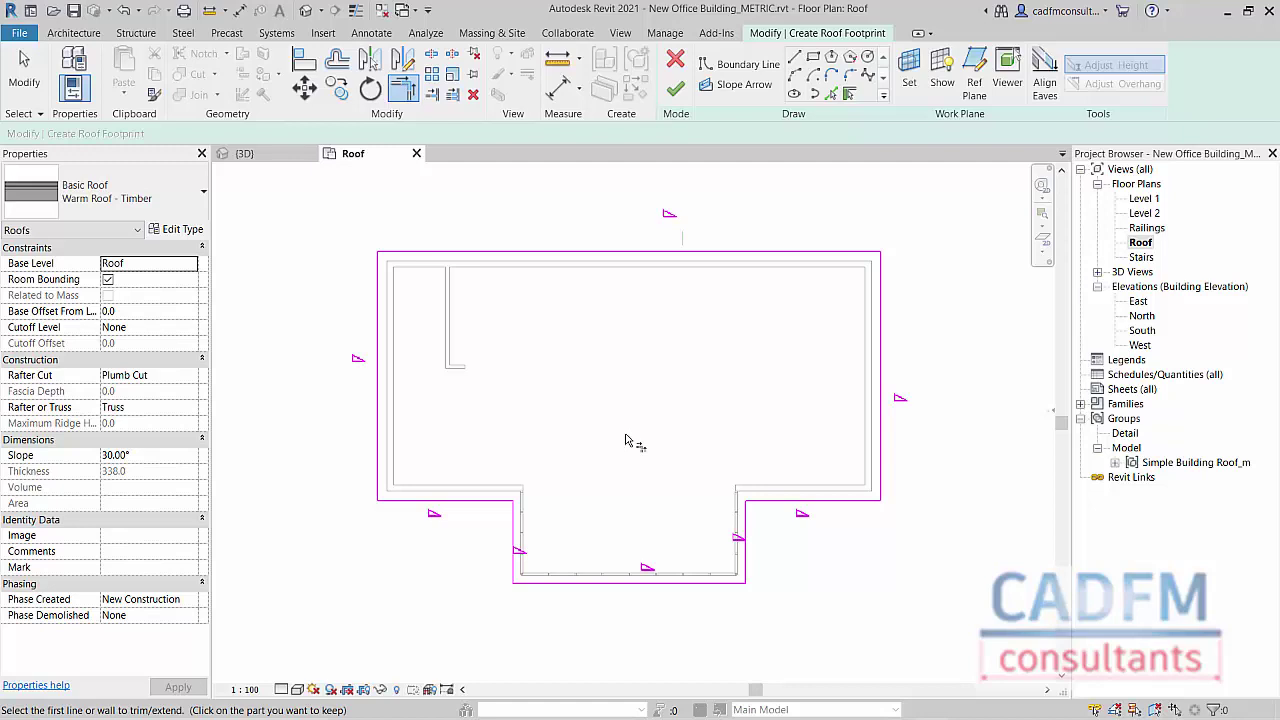
- Finish the footprint sketch to create the hipped roof and view it in 3D
{"action": "left_click", "coordinate": [676, 90]}
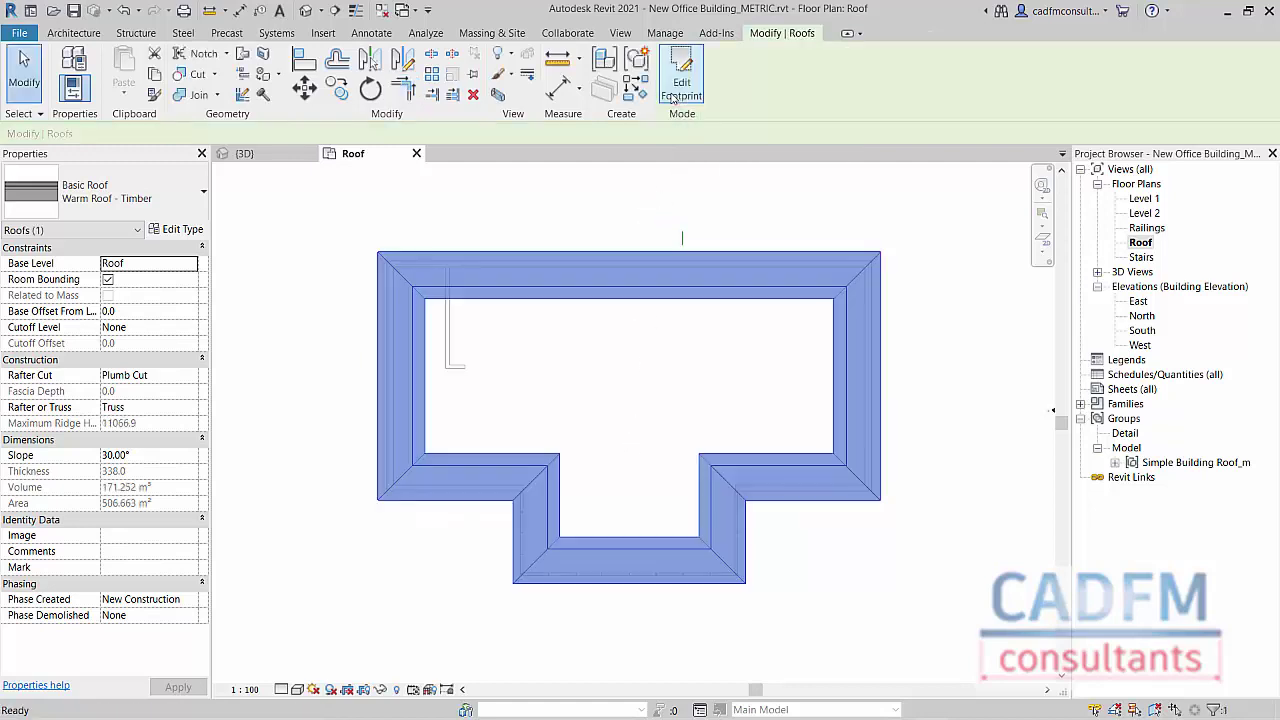
{"action": "left_click", "coordinate": [960, 324]}
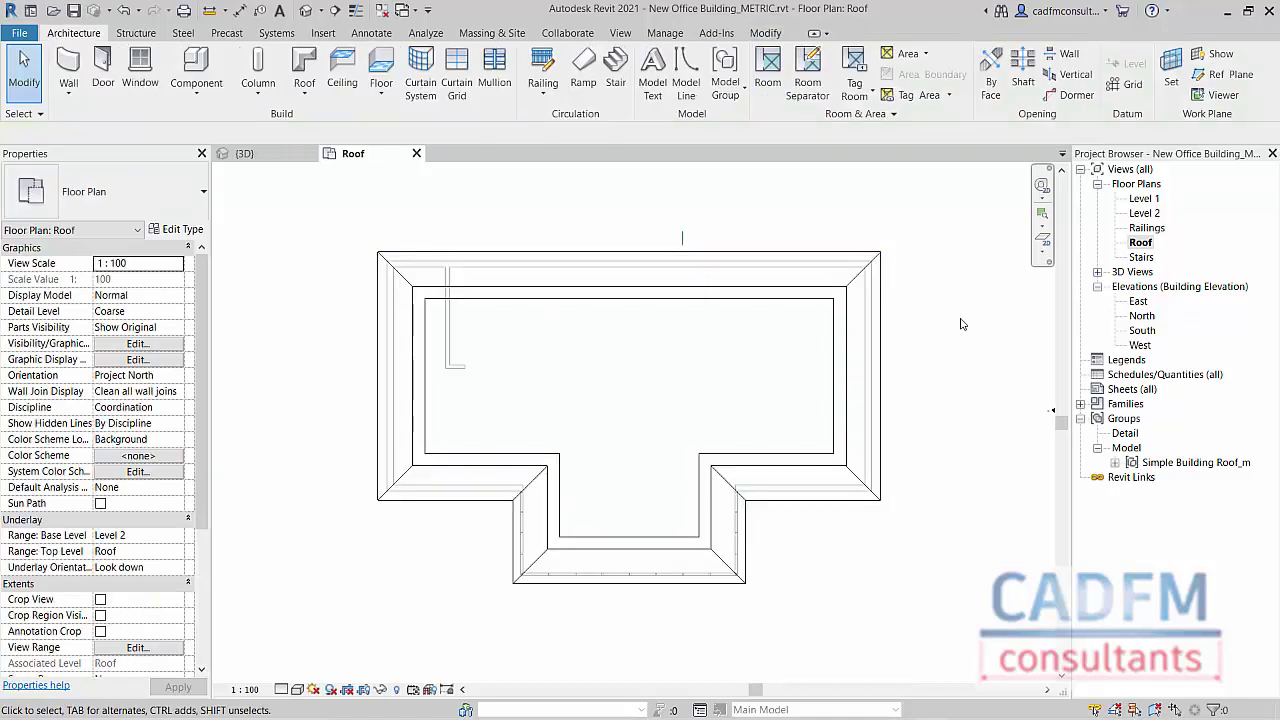
{"action": "left_click", "coordinate": [279, 157]}
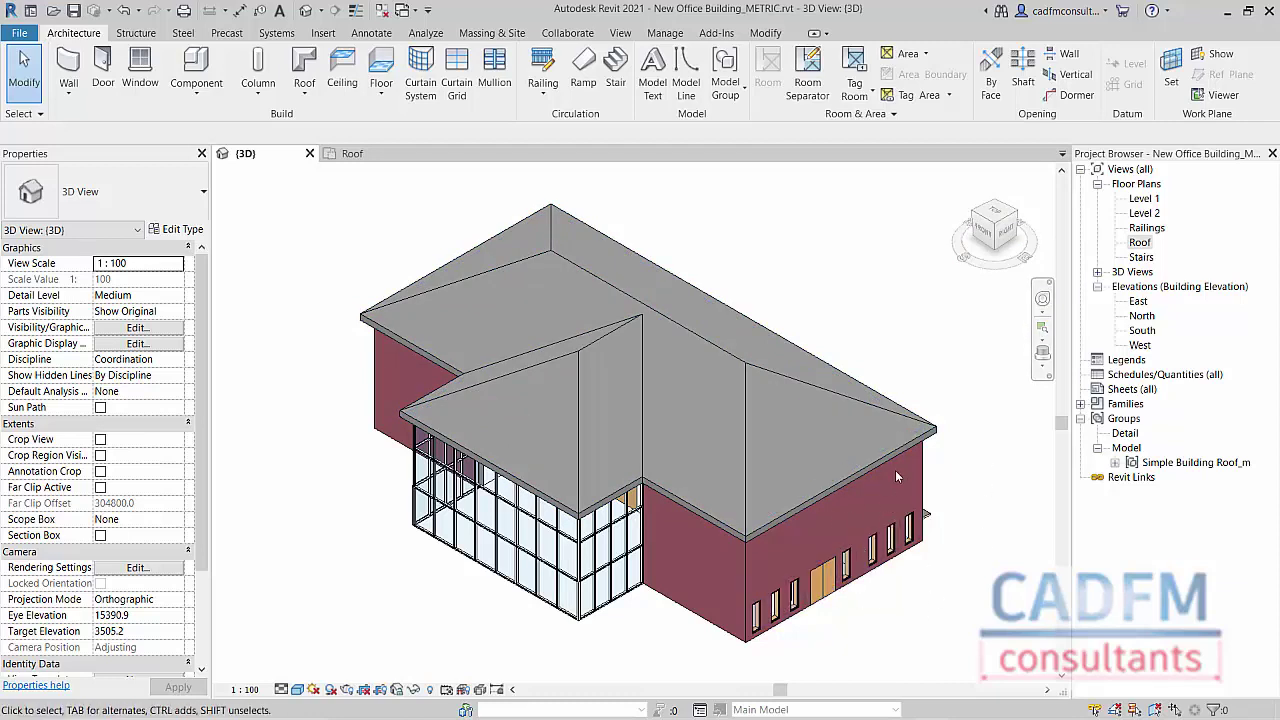
- Orbit and zoom the 3D view onto the brick end wall with double doors
{"action": "middle_click_drag", "start_coordinate": [877, 519], "coordinate": [774, 423], "text": "shift"}
{"action": "scroll", "coordinate": [818, 478], "scroll_direction": "up", "scroll_amount": 3}
{"action": "scroll", "coordinate": [818, 484], "scroll_direction": "down", "scroll_amount": 3}
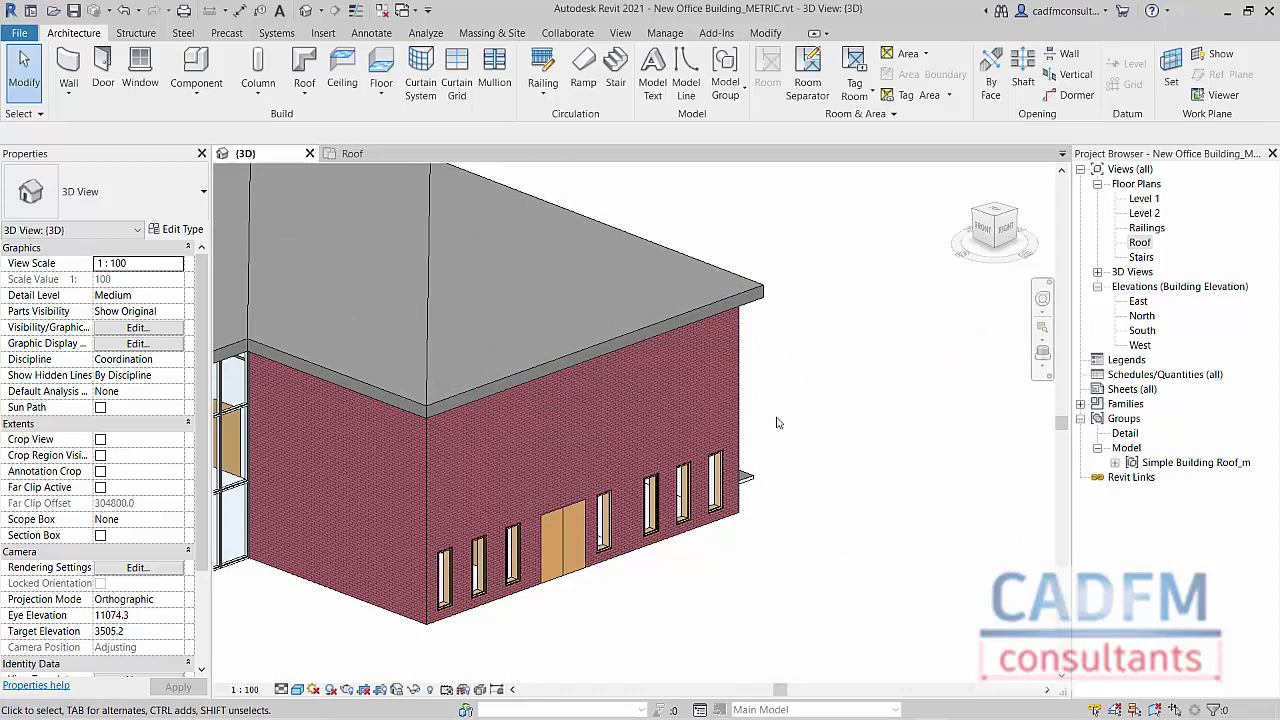
- Edit the roof footprint so its right-hand edge no longer defines slope, creating a gable
{"action": "double_click", "coordinate": [1141, 243]}
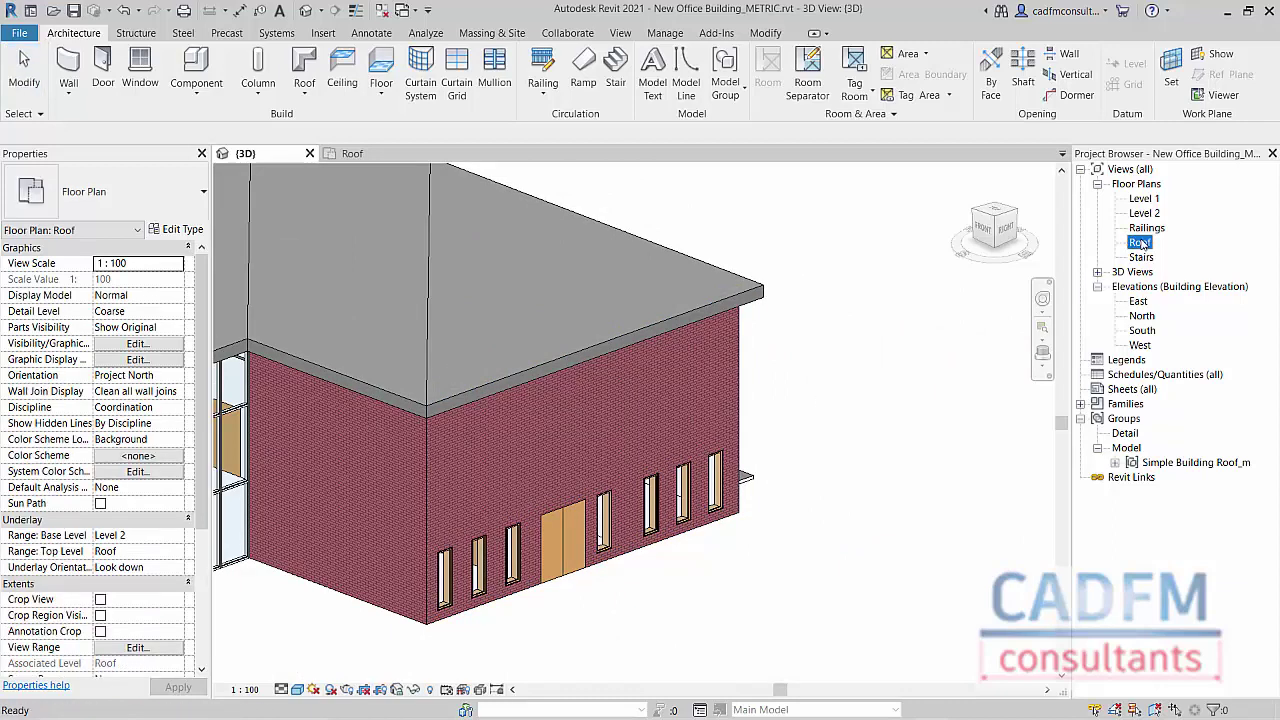
{"action": "left_click", "coordinate": [878, 254]}
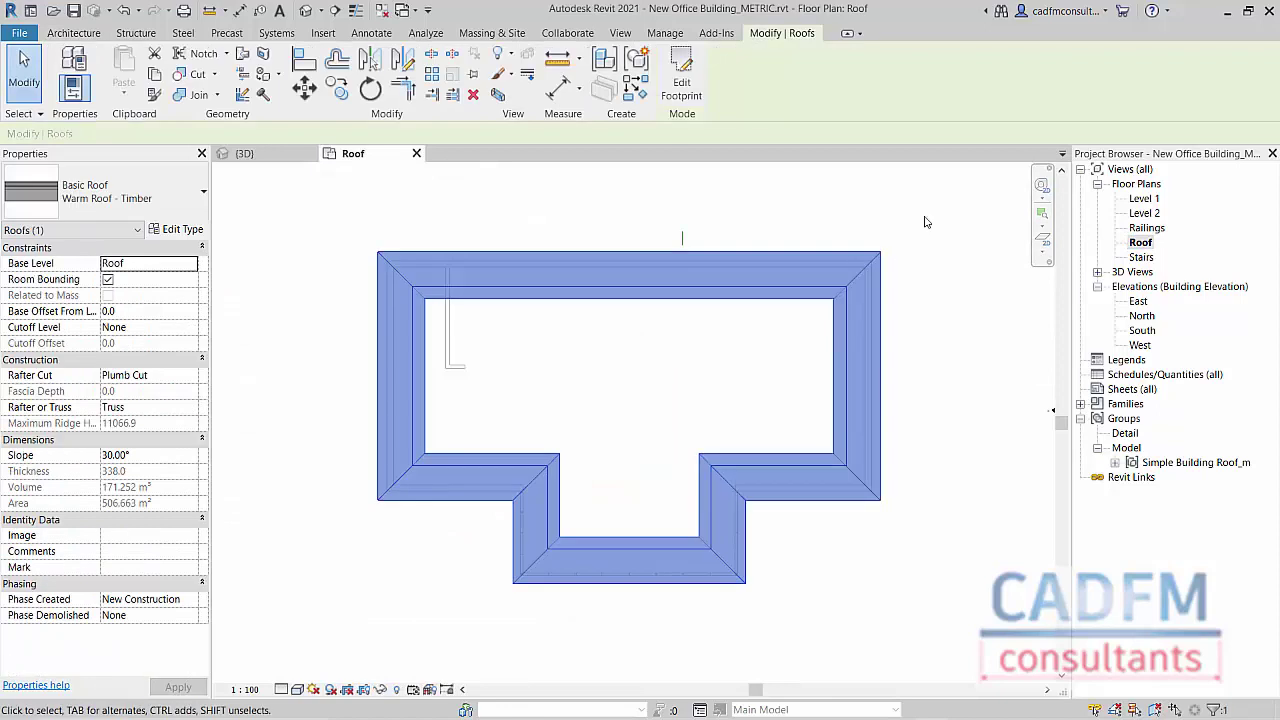
{"action": "left_click", "coordinate": [683, 88]}
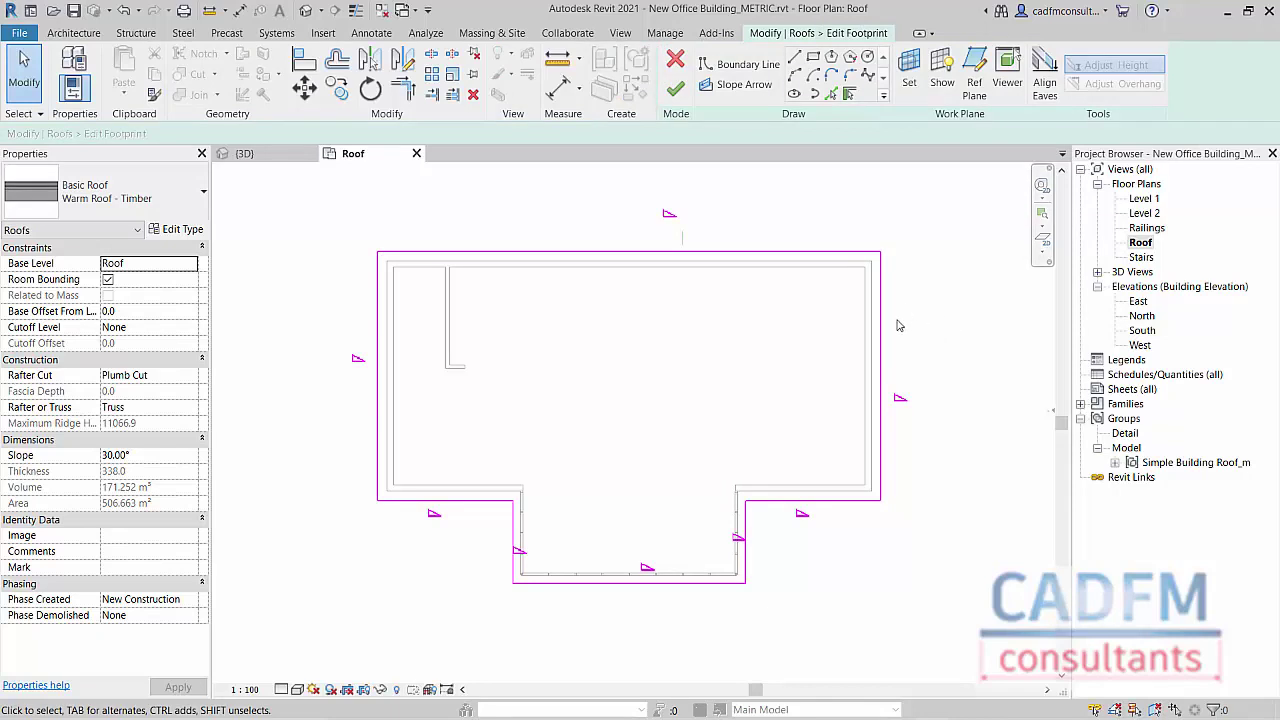
{"action": "left_click", "coordinate": [881, 352]}
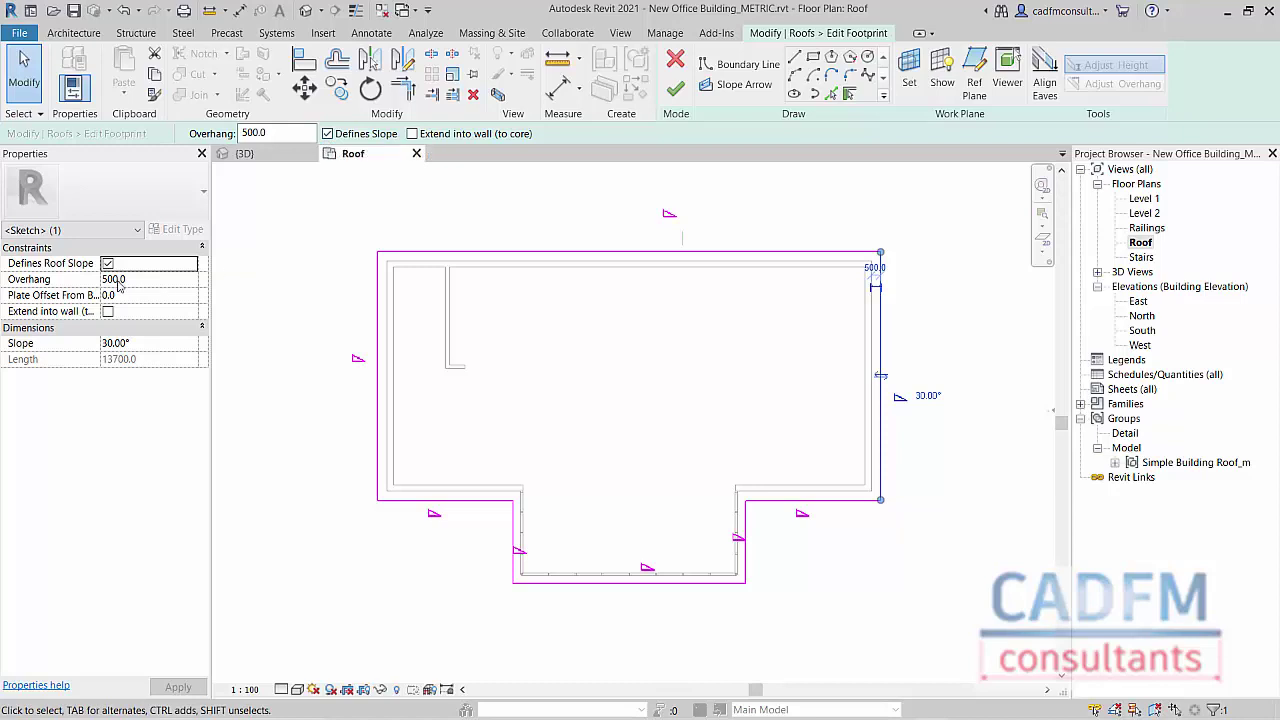
{"action": "left_click", "coordinate": [107, 264]}
{"action": "left_click", "coordinate": [675, 90]}
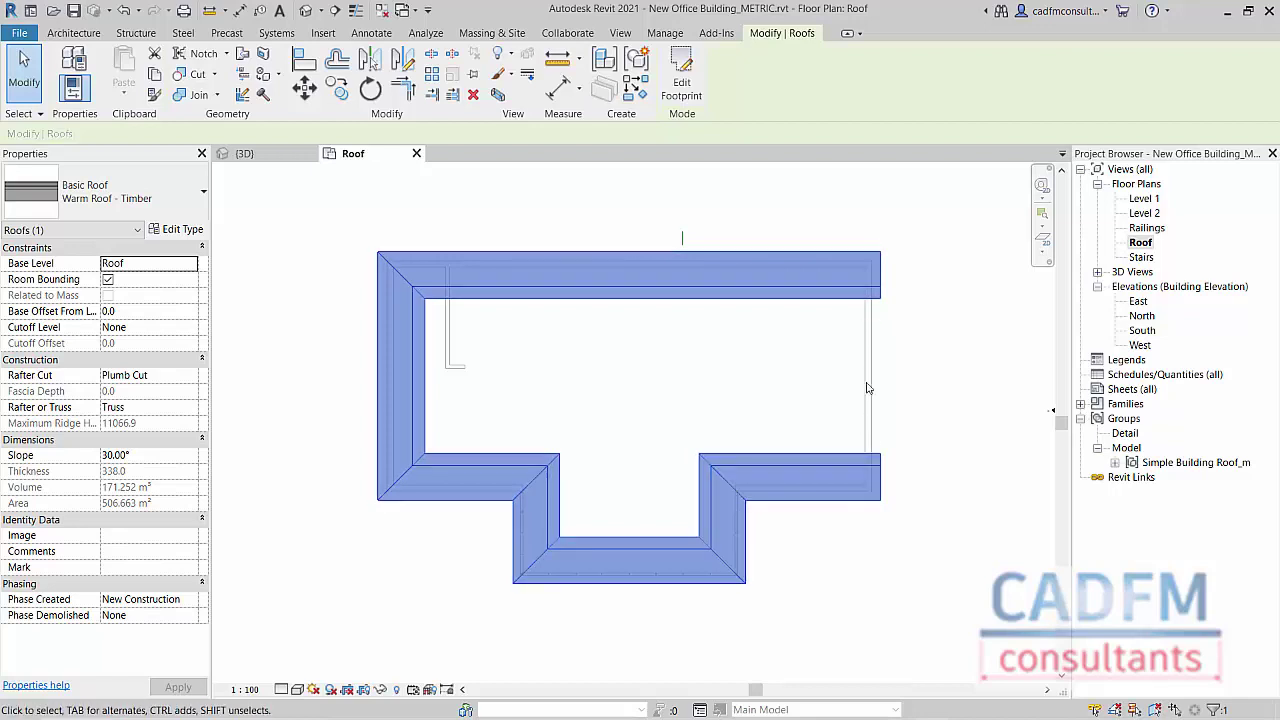
- In the 3D view, select the brick end wall beneath the new gable
{"action": "left_click", "coordinate": [962, 359]}
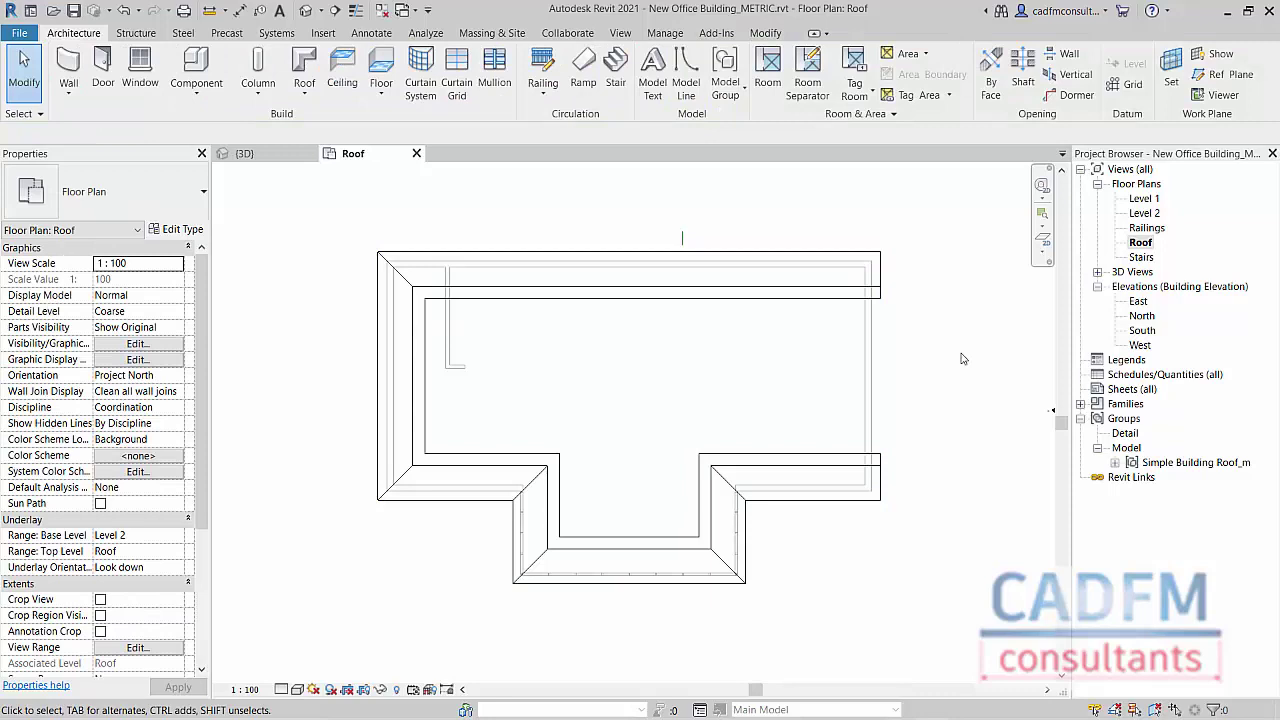
{"action": "left_click", "coordinate": [257, 155]}
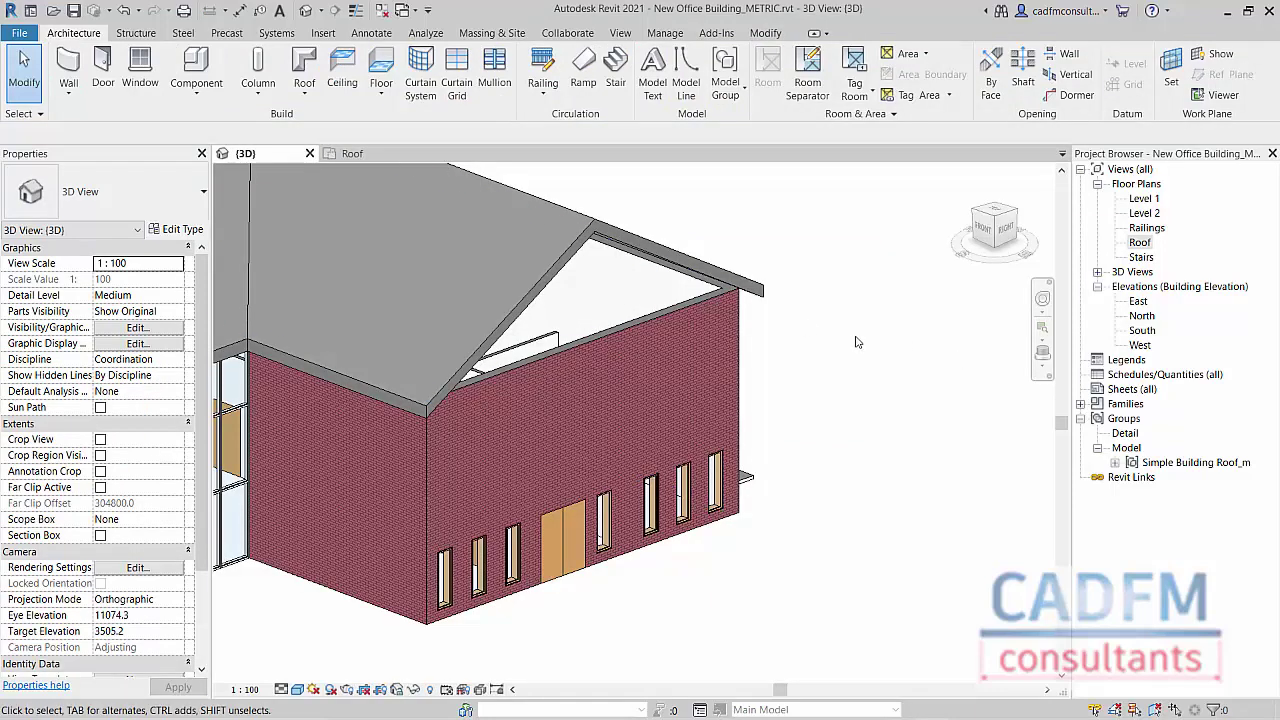
{"action": "left_click", "coordinate": [663, 380]}
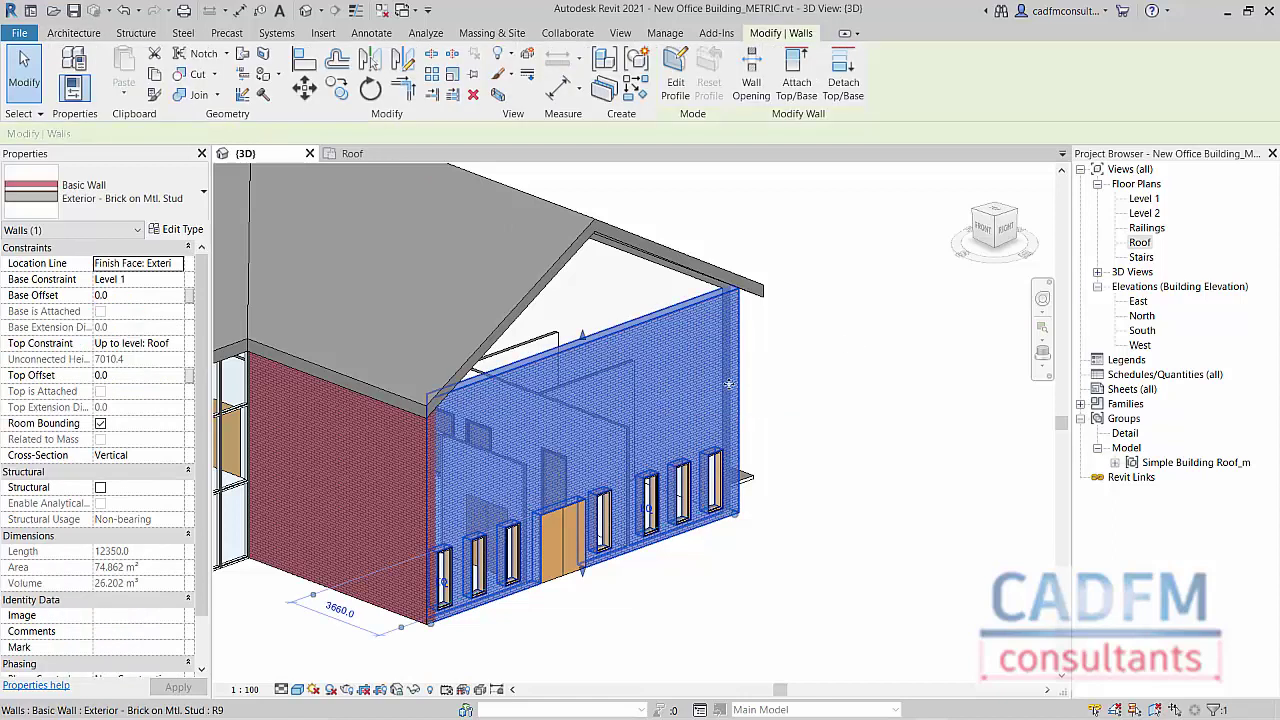
- Attach the brick end wall's top to the roof underside, filling the gable gap
{"action": "left_click", "coordinate": [797, 90]}
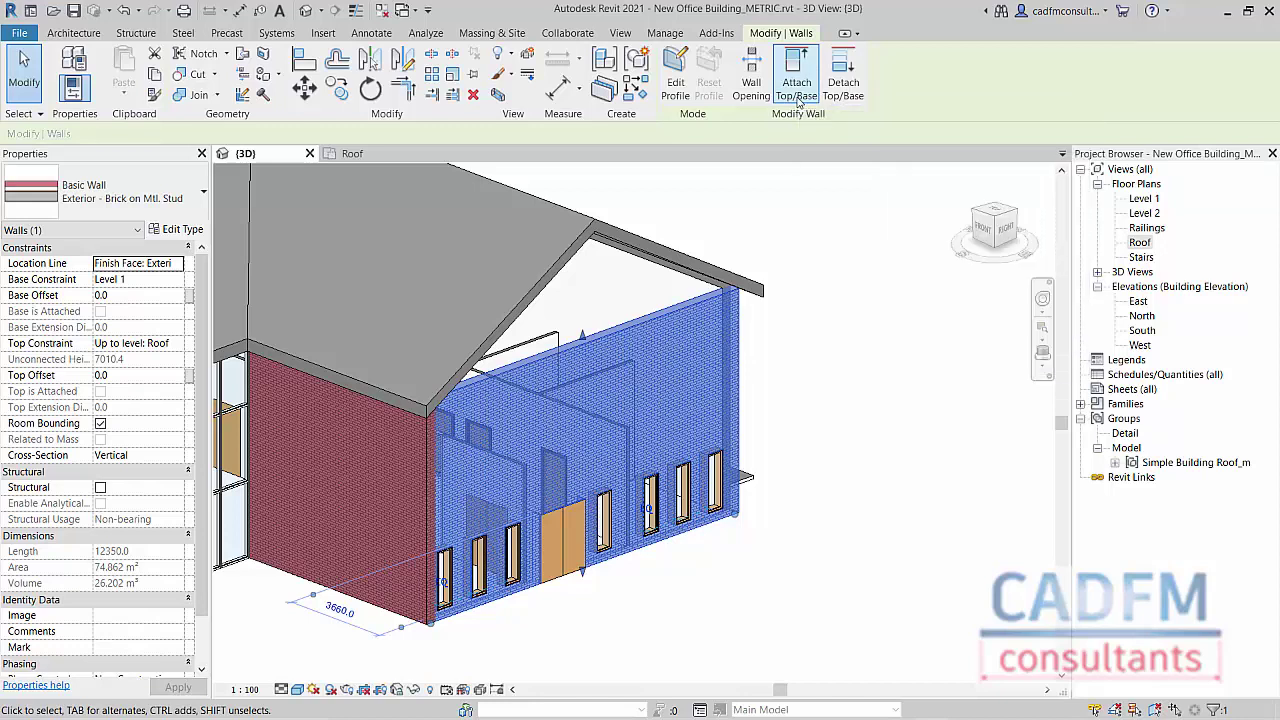
{"action": "left_click", "coordinate": [713, 242]}
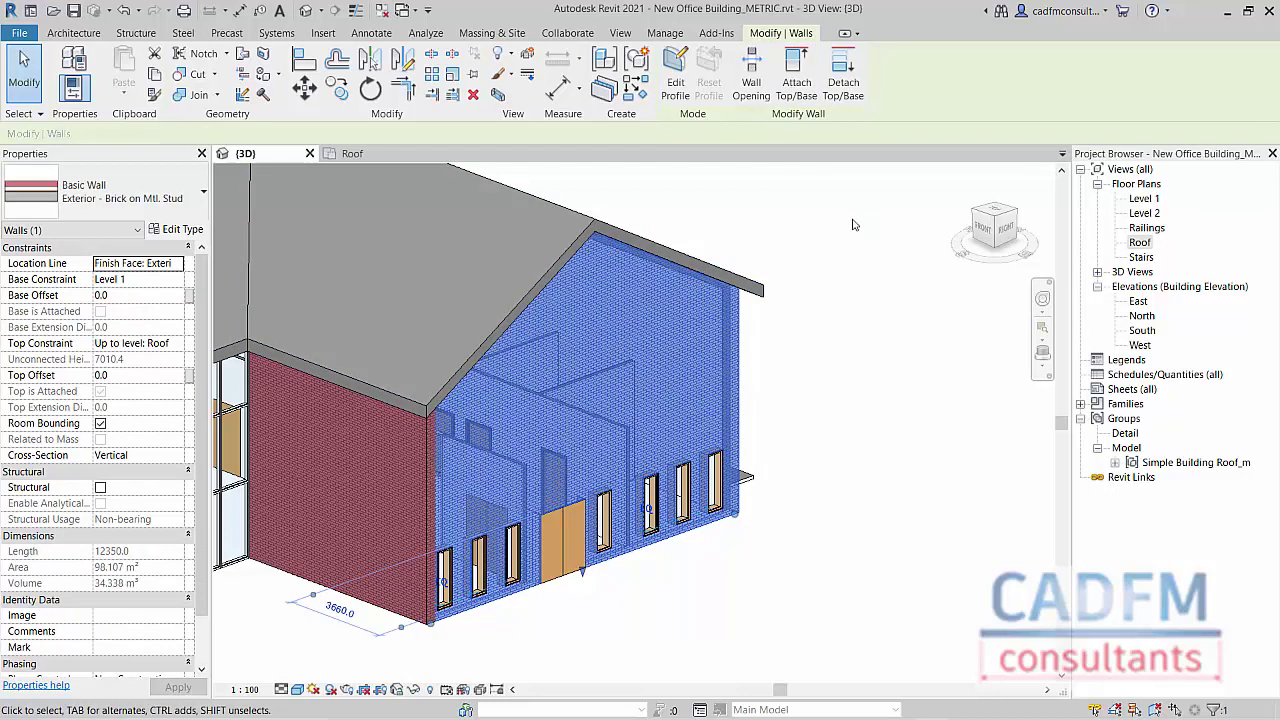
{"action": "key", "text": "Escape"}
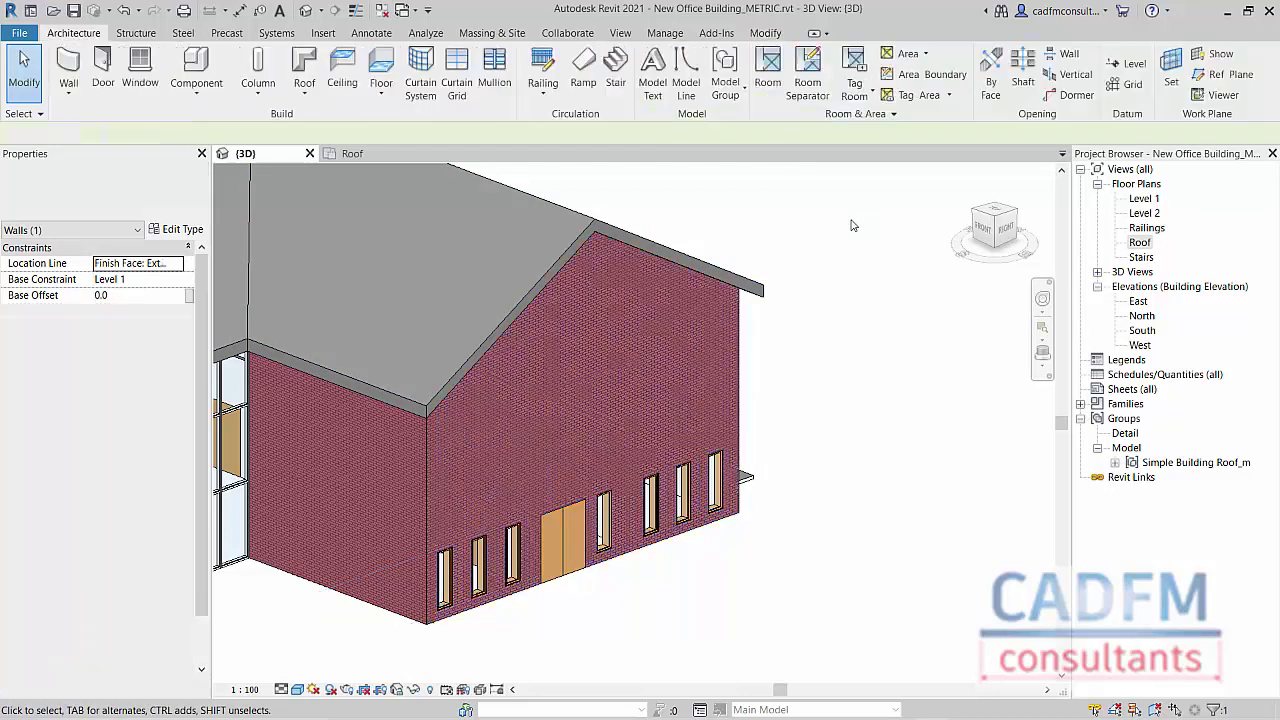